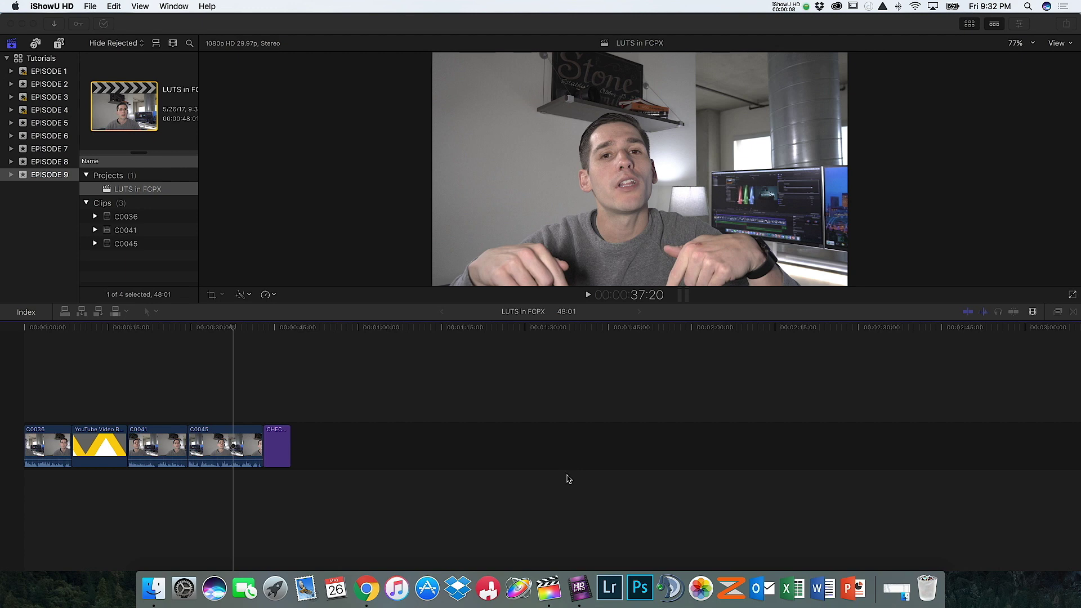
Apply the ColorFinalePro effect from the Color Finale category to clip C0045 in the Inspector
left_click(568, 479)
key("super+5")
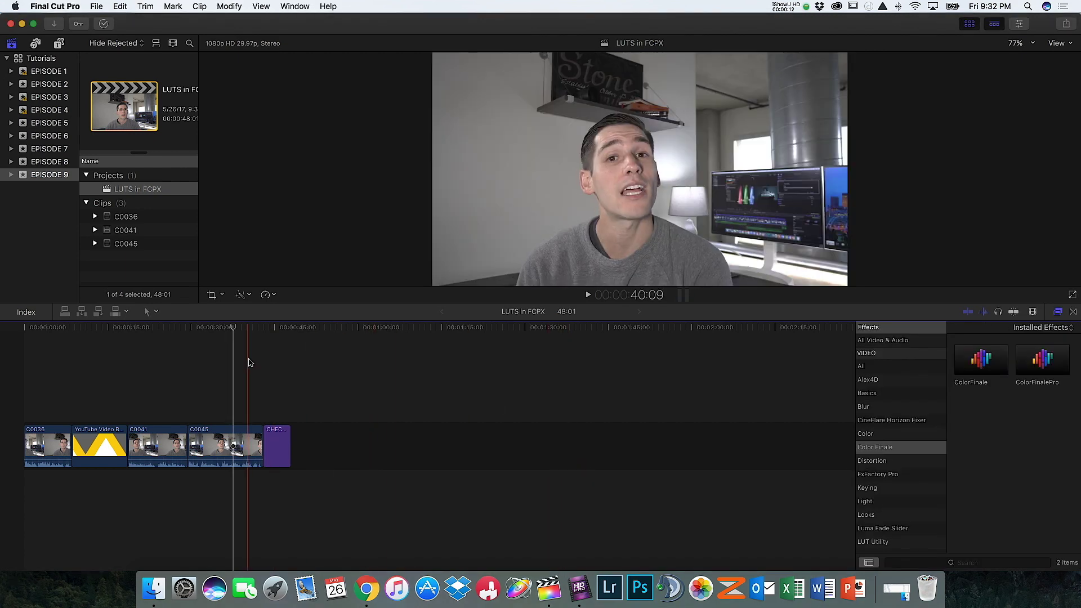
key("super+4")
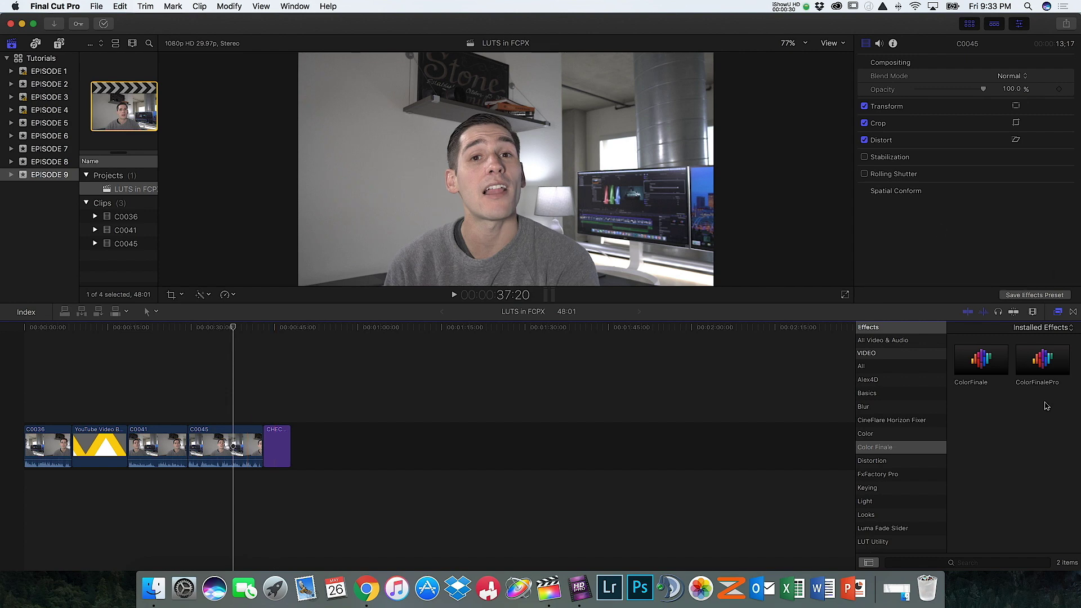
left_click(1051, 365)
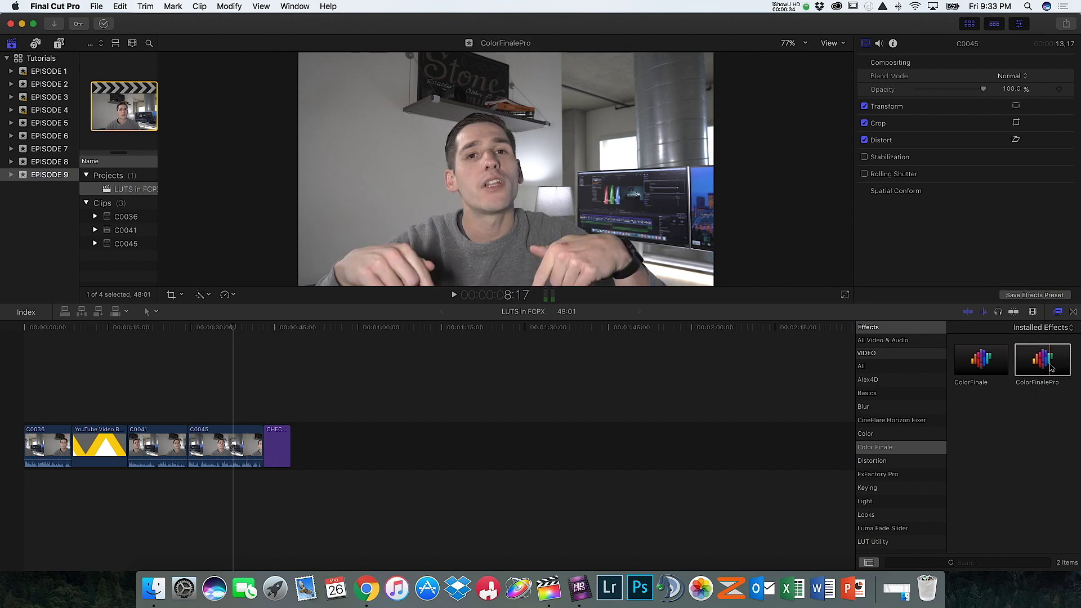
left_click_drag(1044, 368, 246, 434)
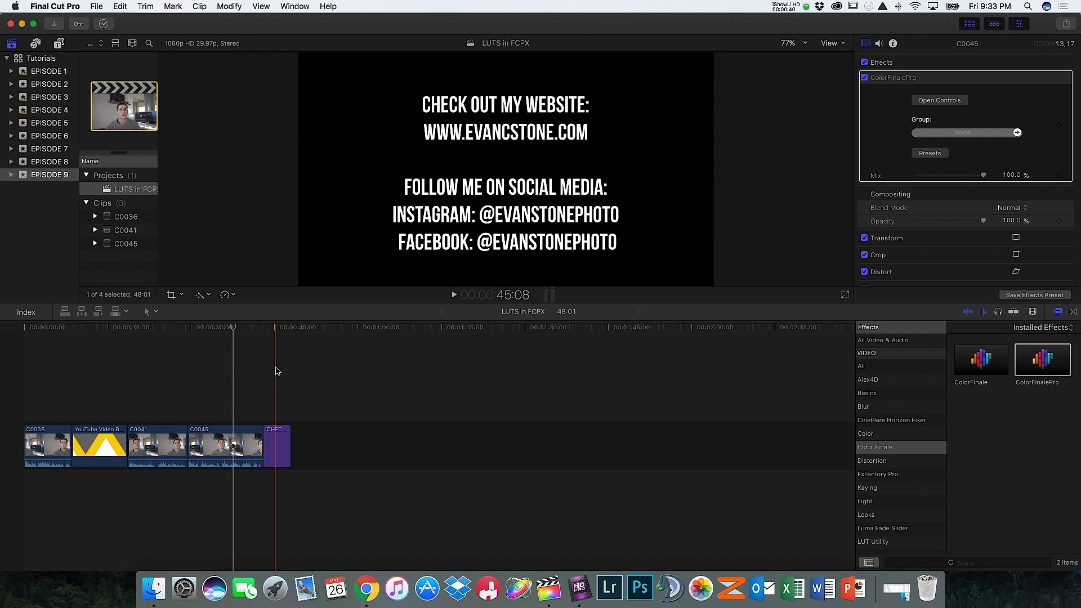
Adjust the system volume and open the Color Finale Pro grading controls
key("XF86AudioRaiseVolume")
key("XF86AudioLowerVolume")
key("XF86AudioLowerVolume")
key("XF86AudioLowerVolume")
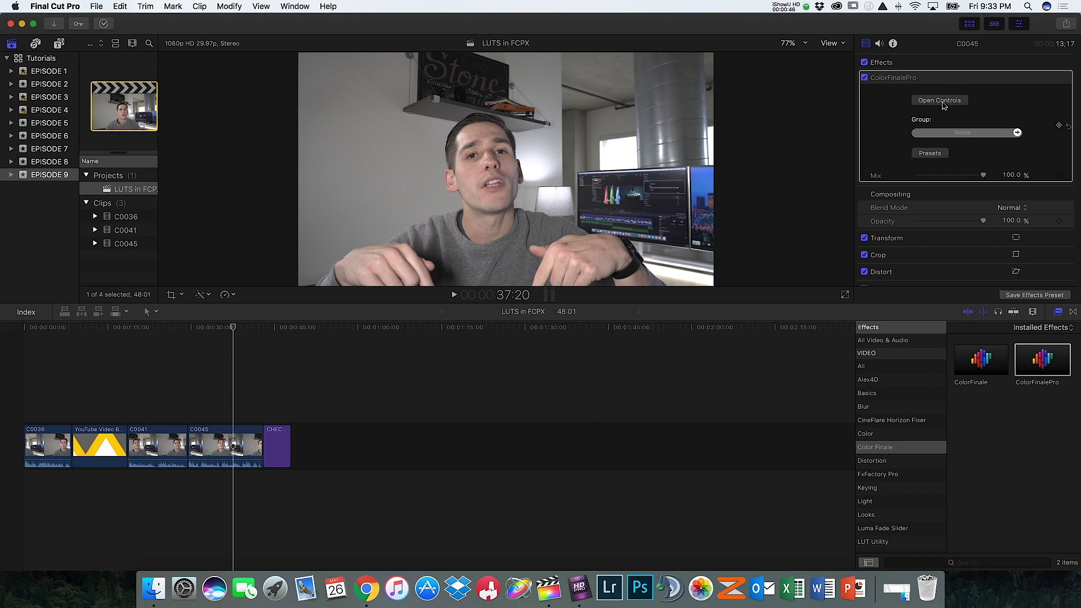
left_click(943, 103)
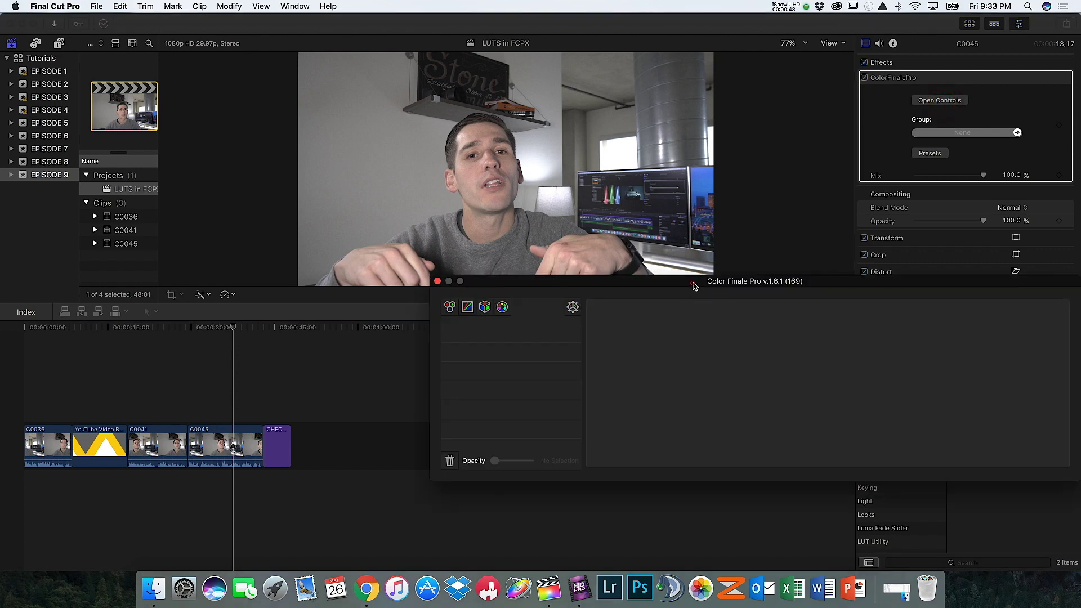
Move the Color Finale Pro window clear of the viewer and show the video scopes
left_click_drag(694, 285, 658, 339)
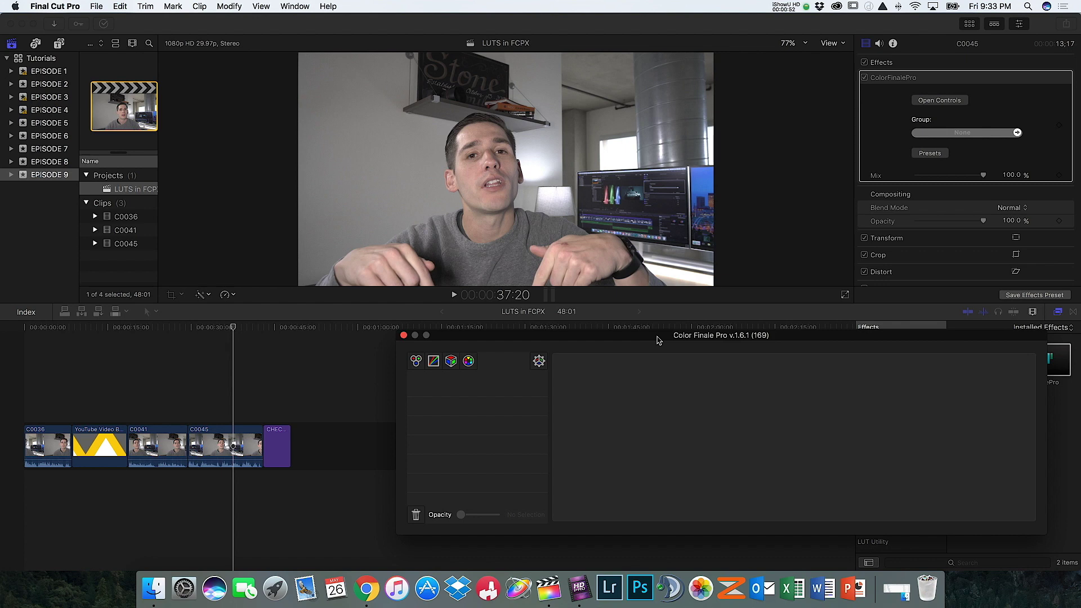
left_click(811, 208)
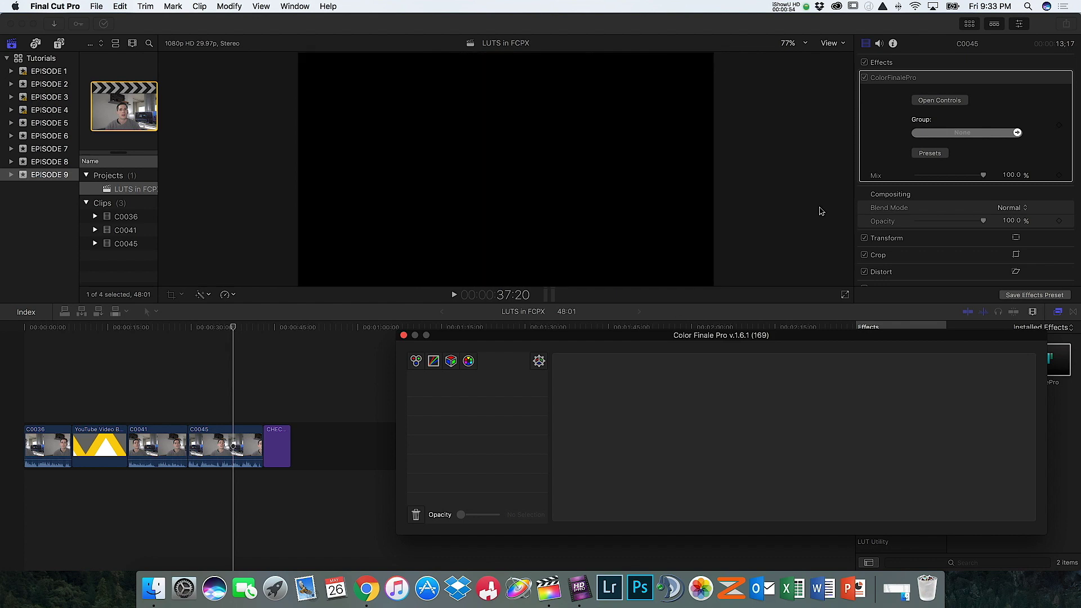
left_click(835, 45)
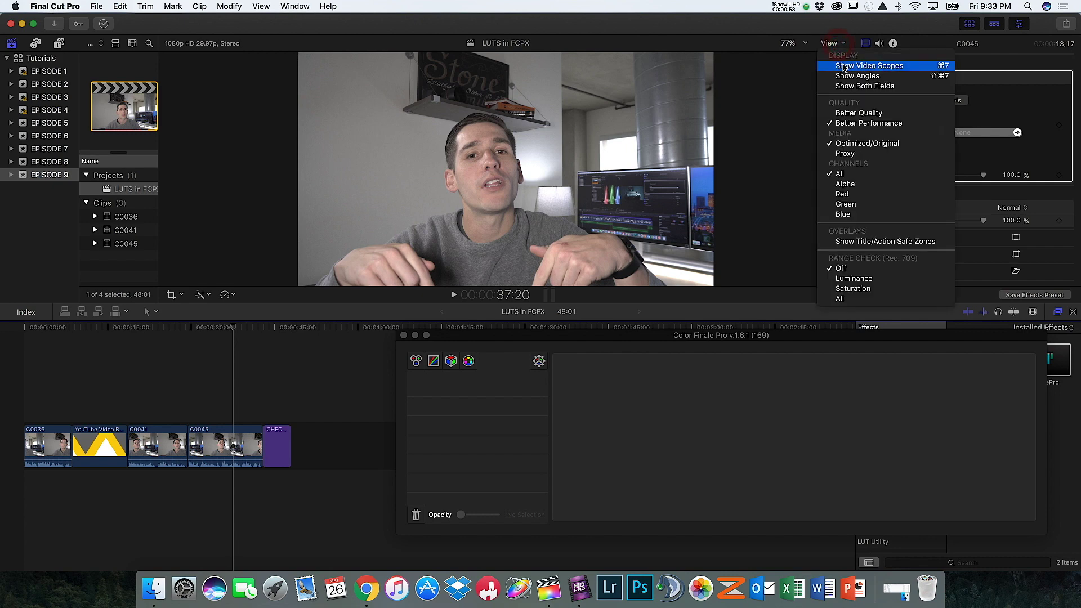
left_click(845, 67)
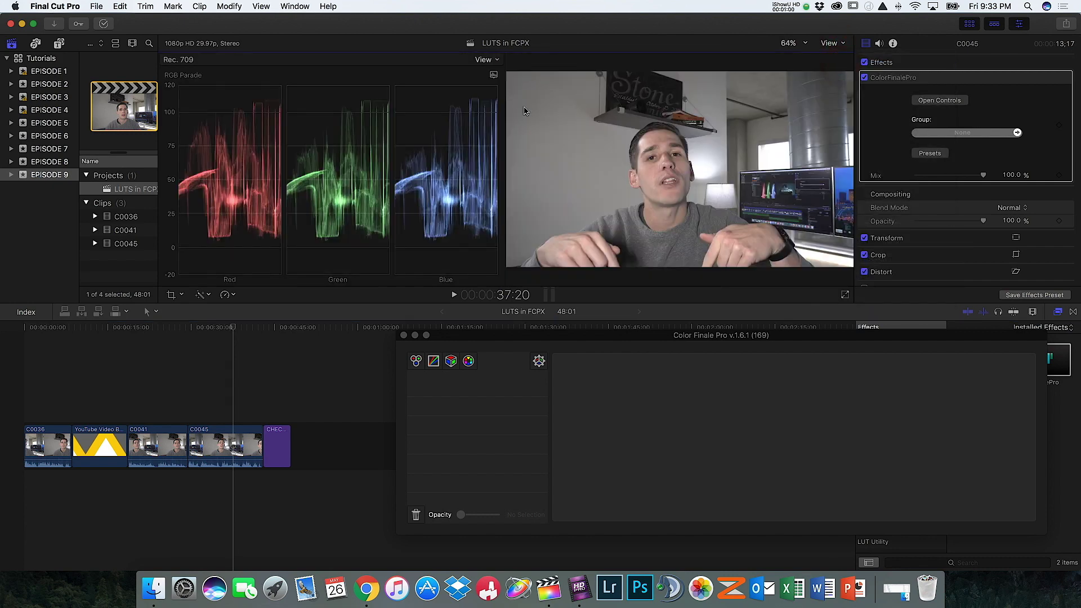
Keep the RGB Parade scope and add a Color Wheels layer to the grade
left_click(494, 77)
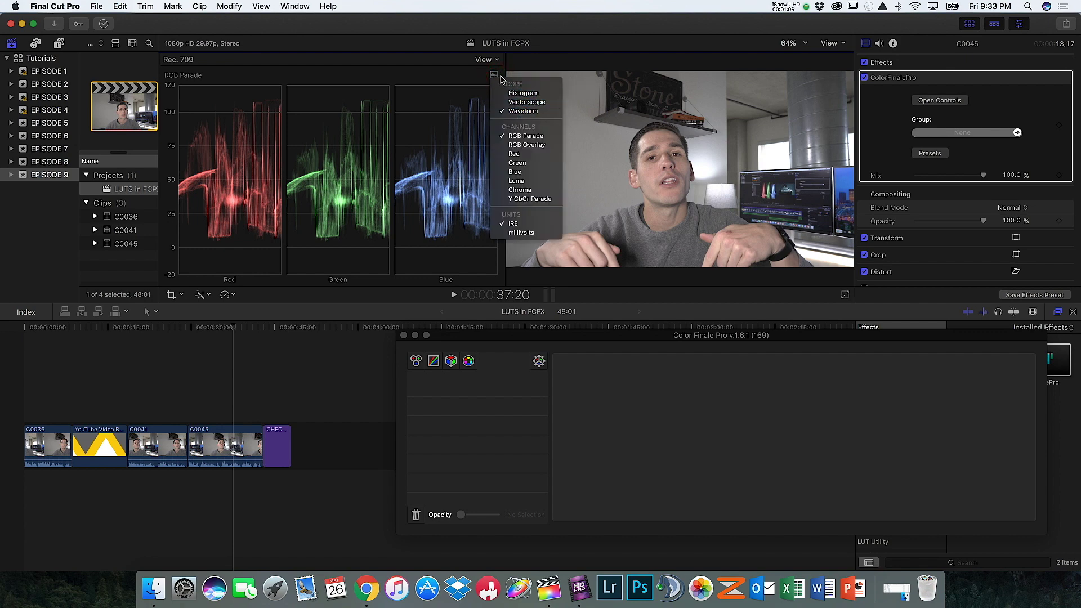
left_click(493, 75)
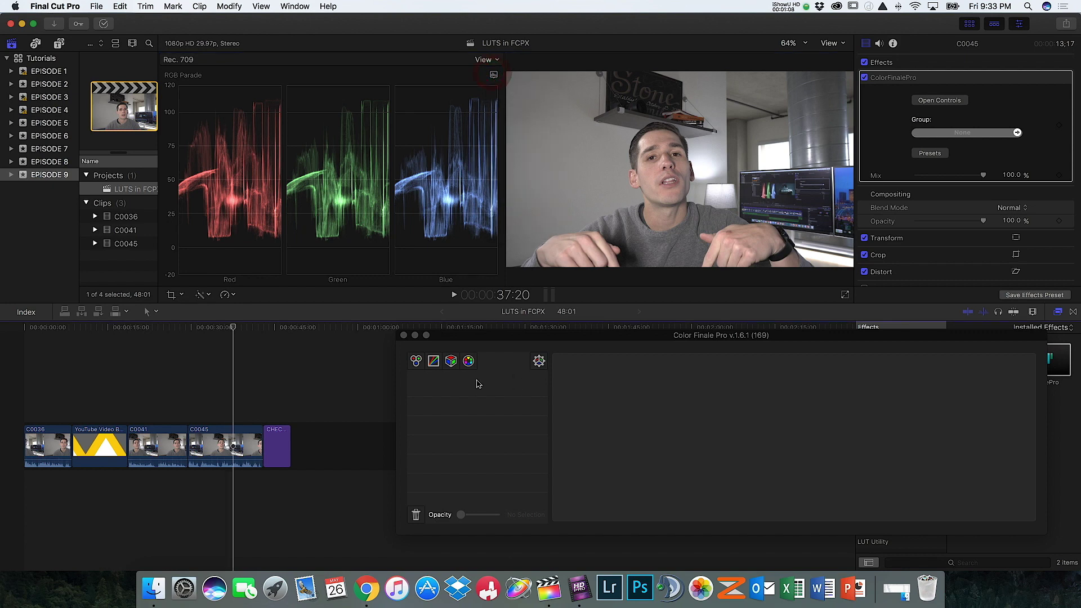
left_click(415, 361)
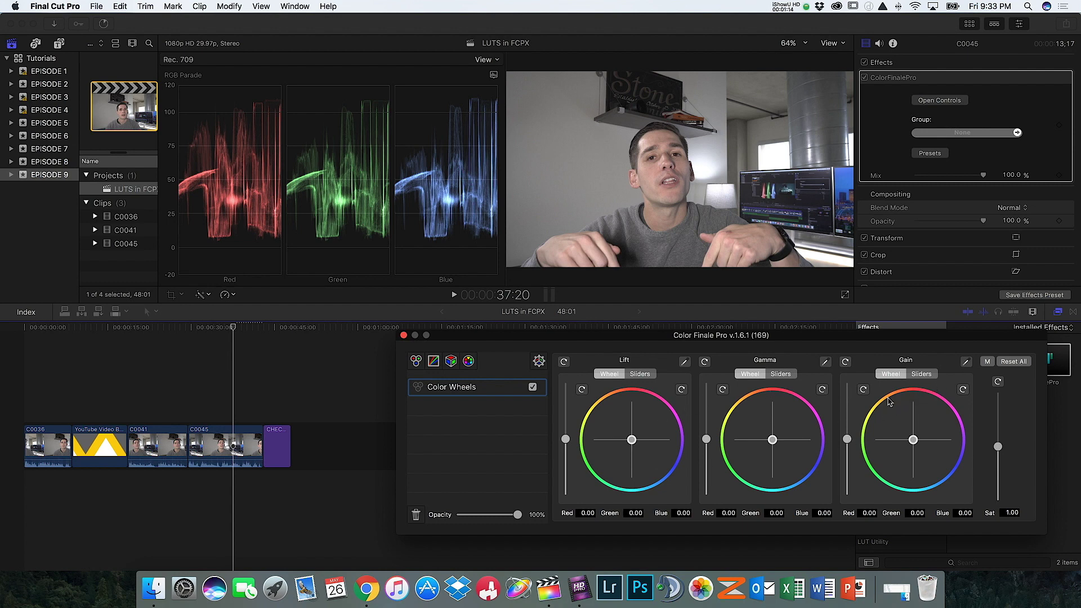
Sample a bright highlight and a dark shadow from the frame with the Gain and Lift eyedroppers
left_click(966, 362)
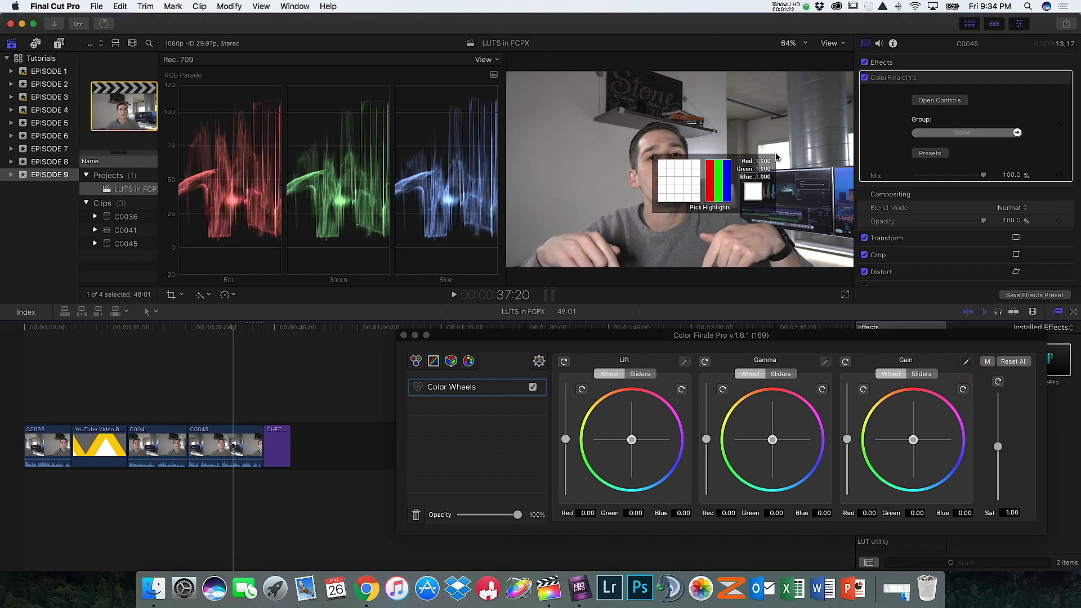
left_click(776, 157)
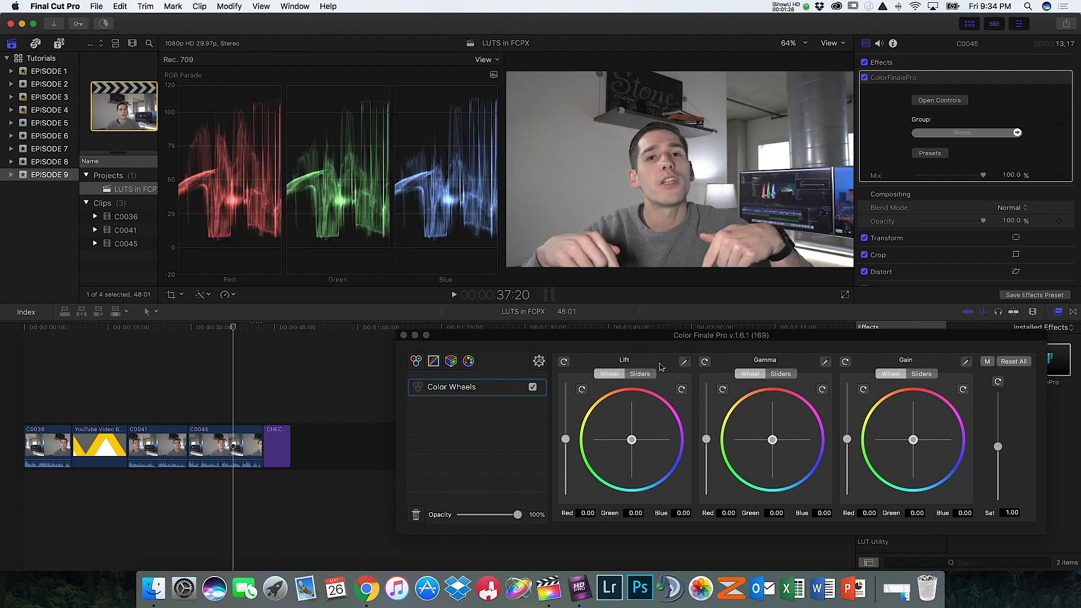
left_click(684, 362)
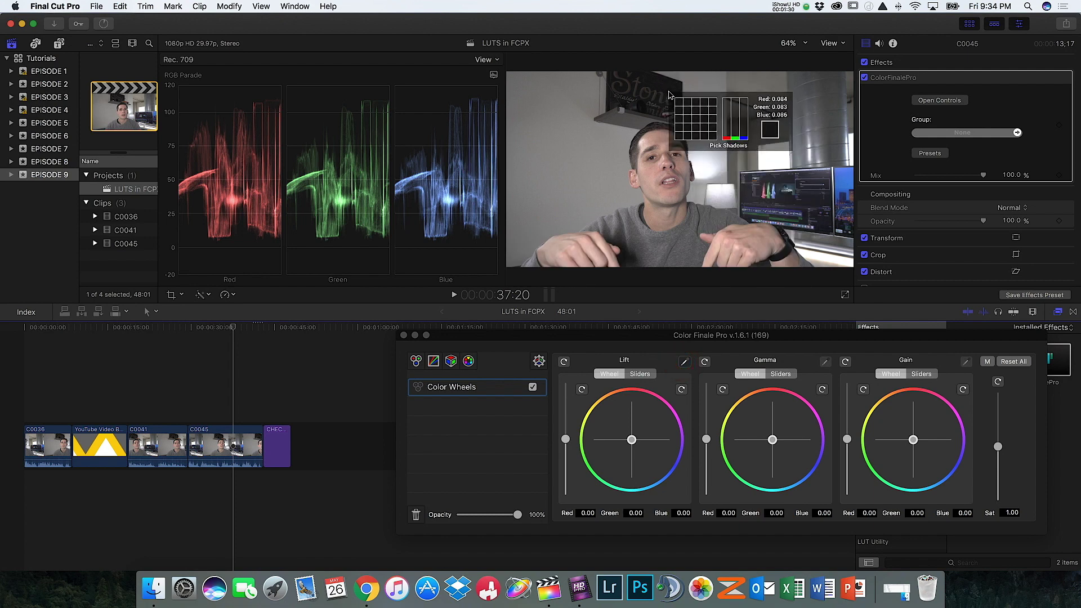
left_click(669, 93)
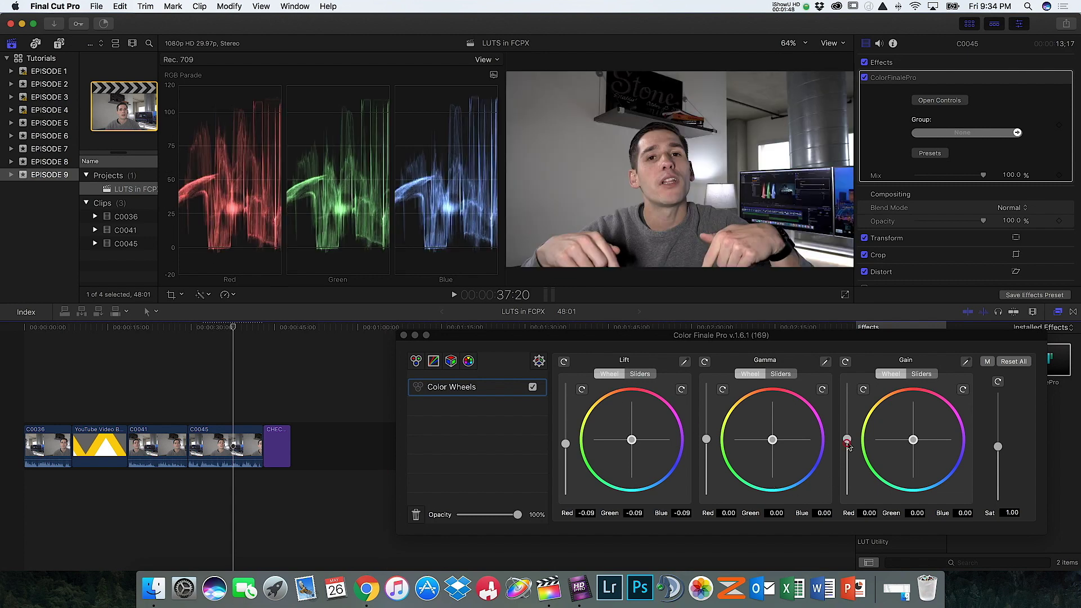
Set Gain to -0.11 and Lift to -0.04, and add a Curves layer
left_click_drag(847, 445, 848, 451)
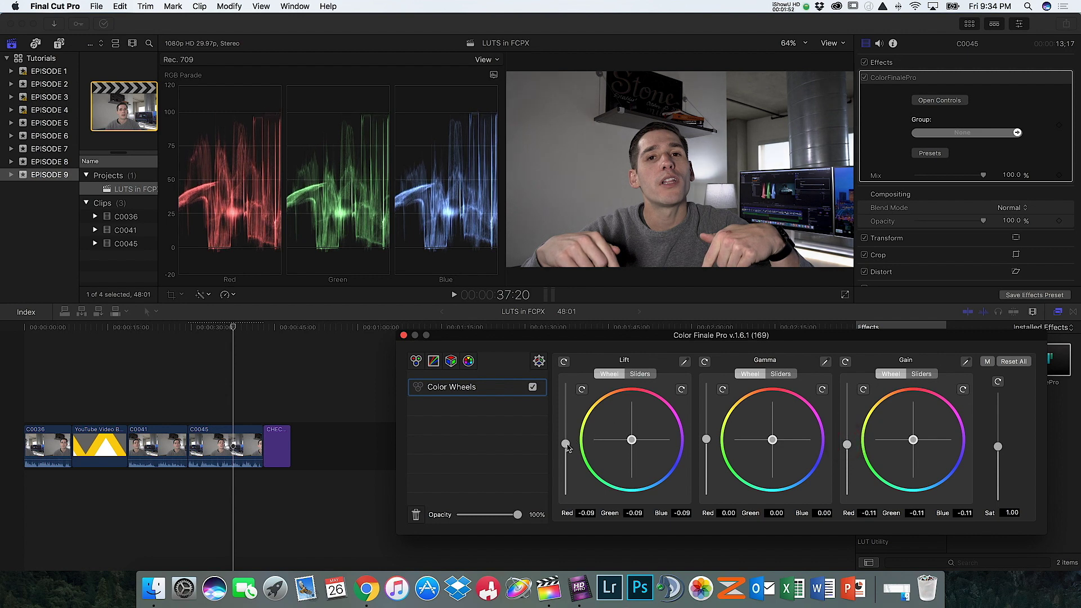
left_click_drag(567, 445, 567, 442)
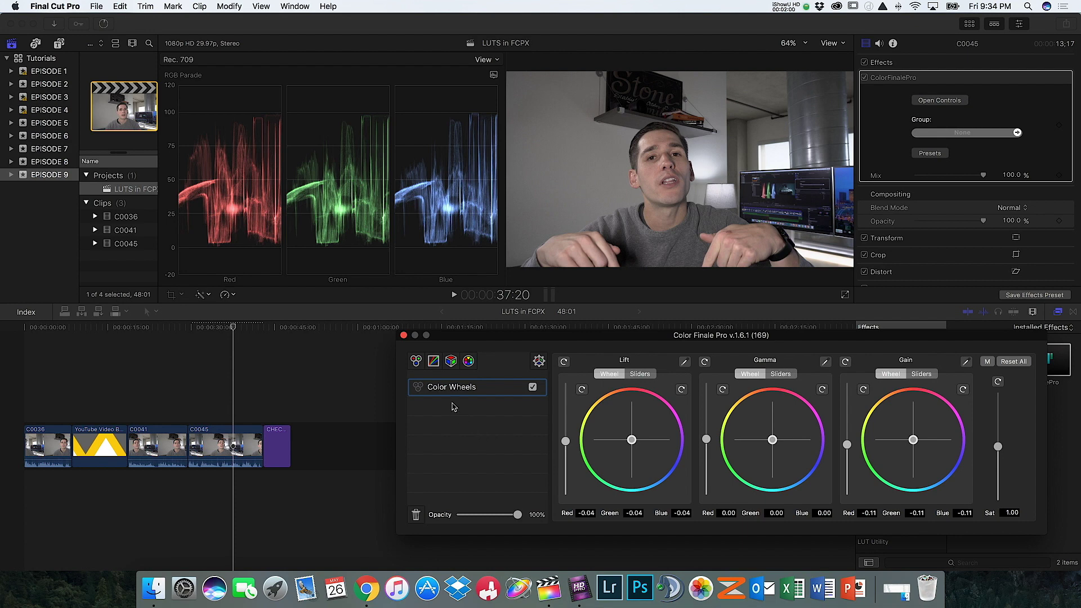
left_click(435, 362)
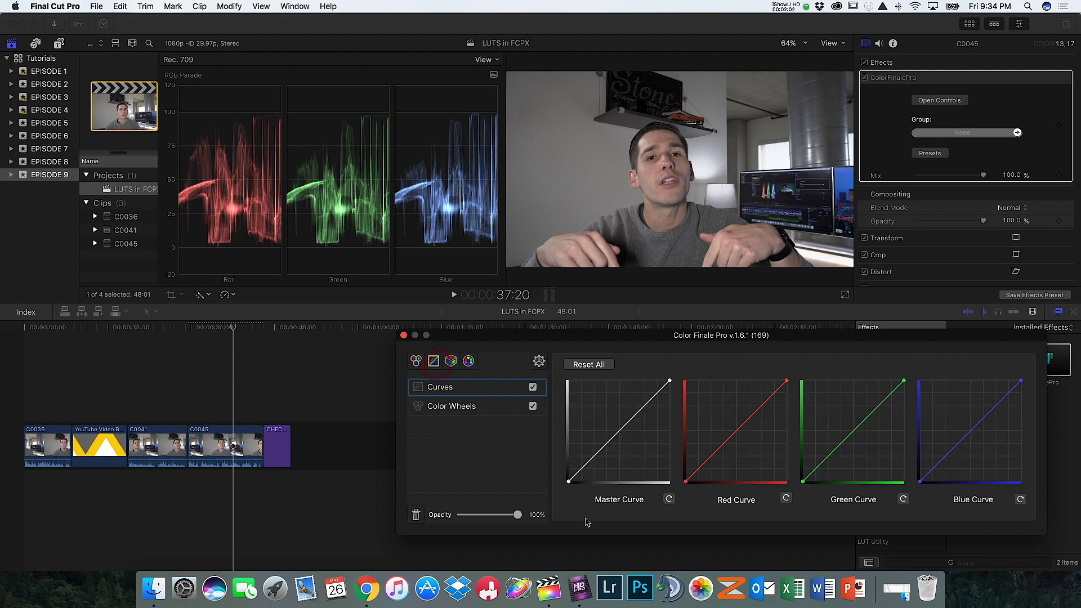
Shape an S-curve on the master curve, add a LUT Utility layer, and restore Finder
left_click(618, 433)
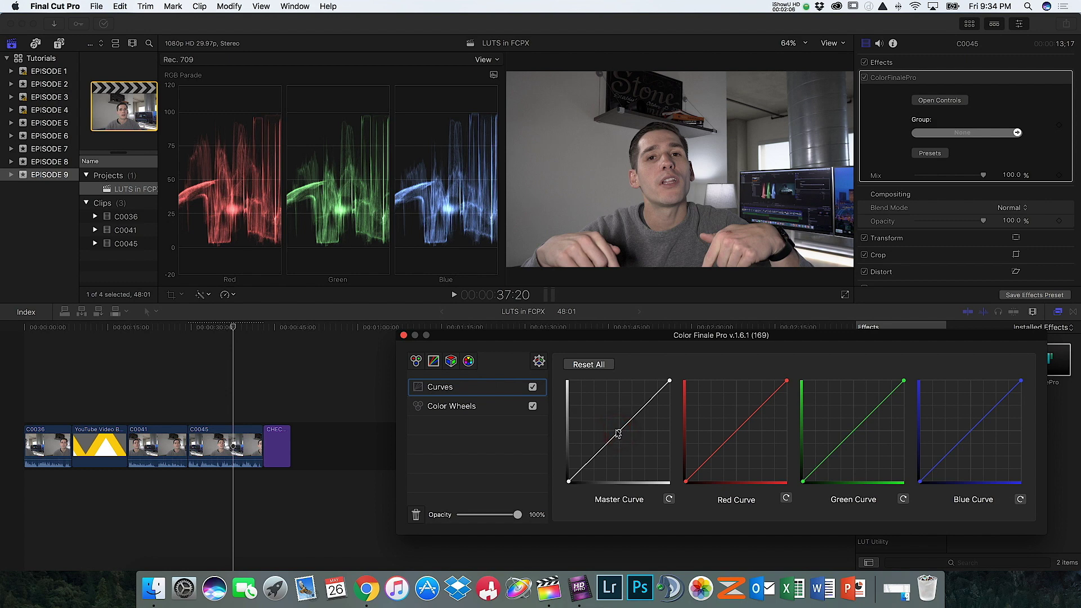
left_click_drag(594, 461, 595, 458)
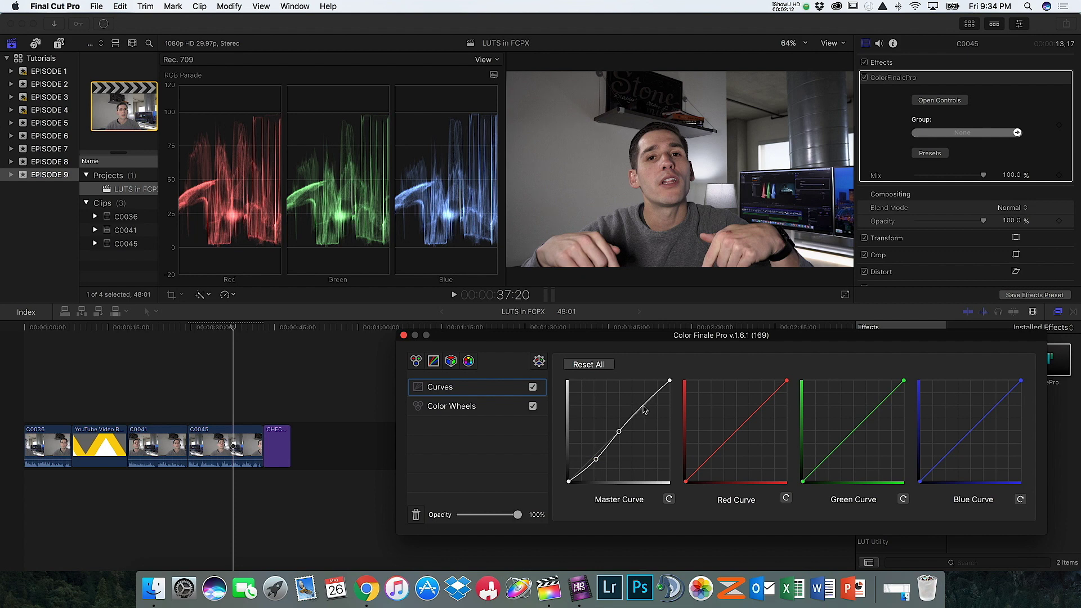
left_click_drag(642, 406, 640, 404)
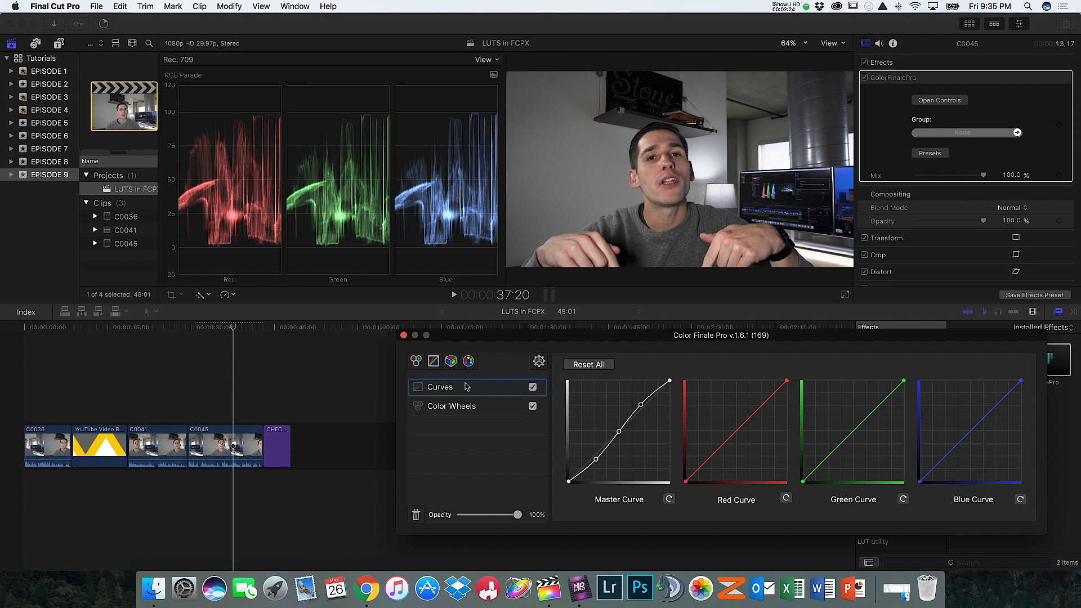
left_click(451, 360)
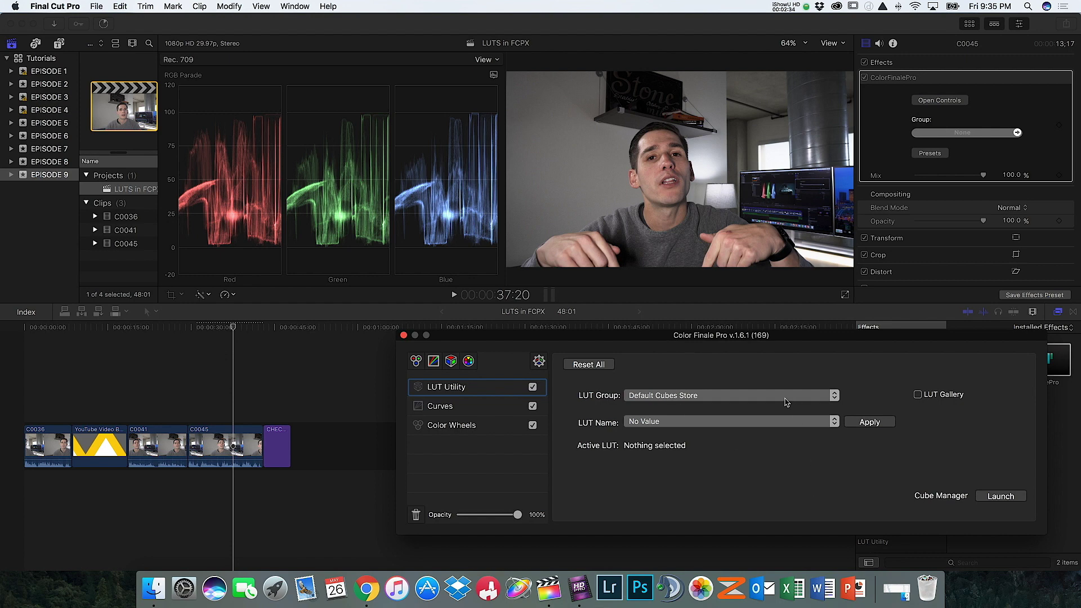
left_click(897, 588)
key("super+w")
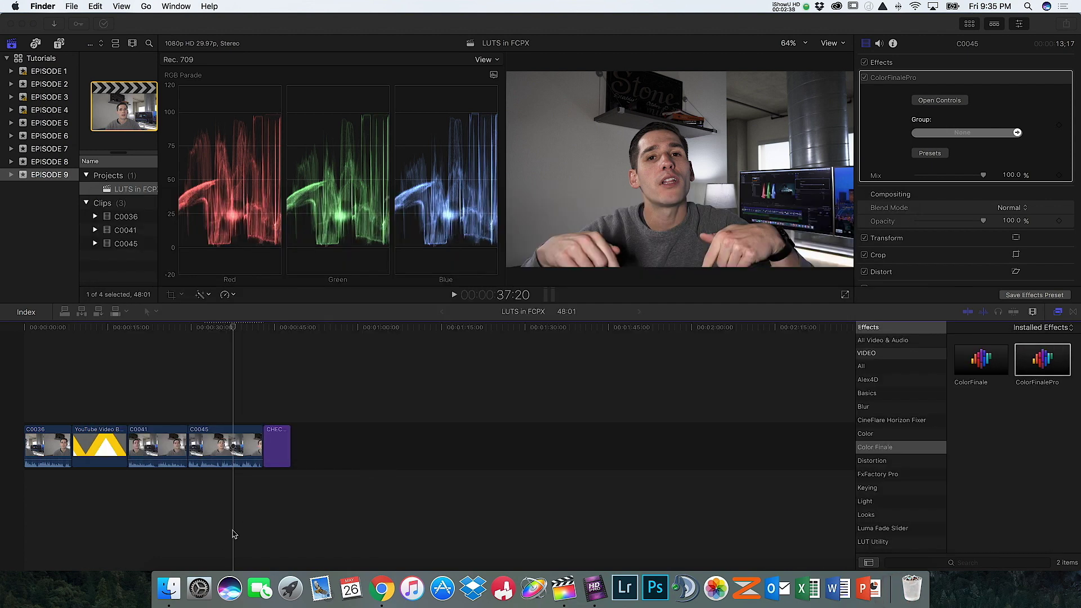
left_click(169, 588)
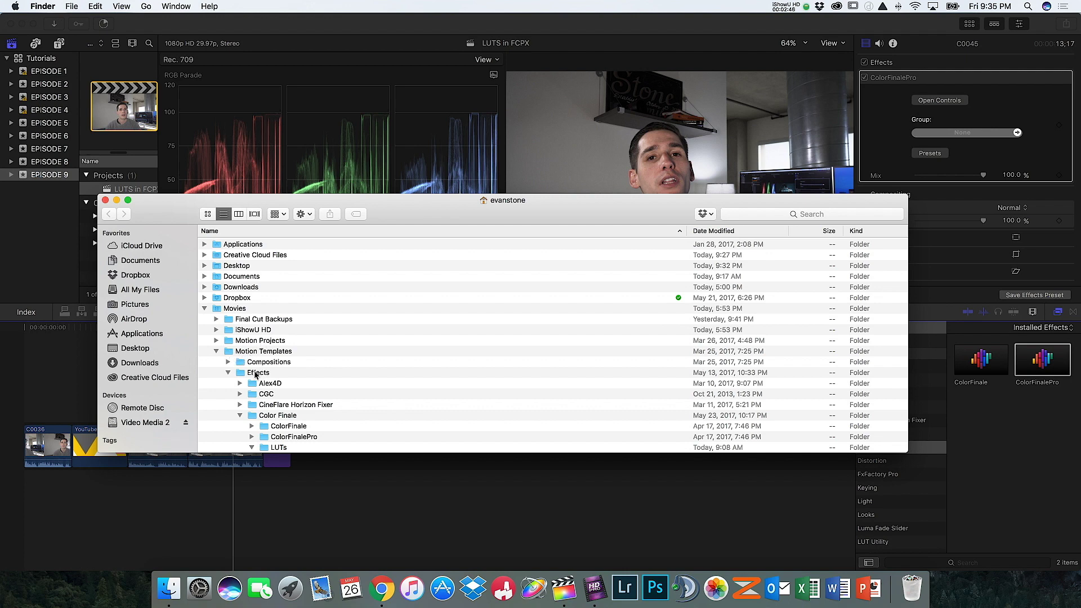
scroll(276, 372, "down", 5)
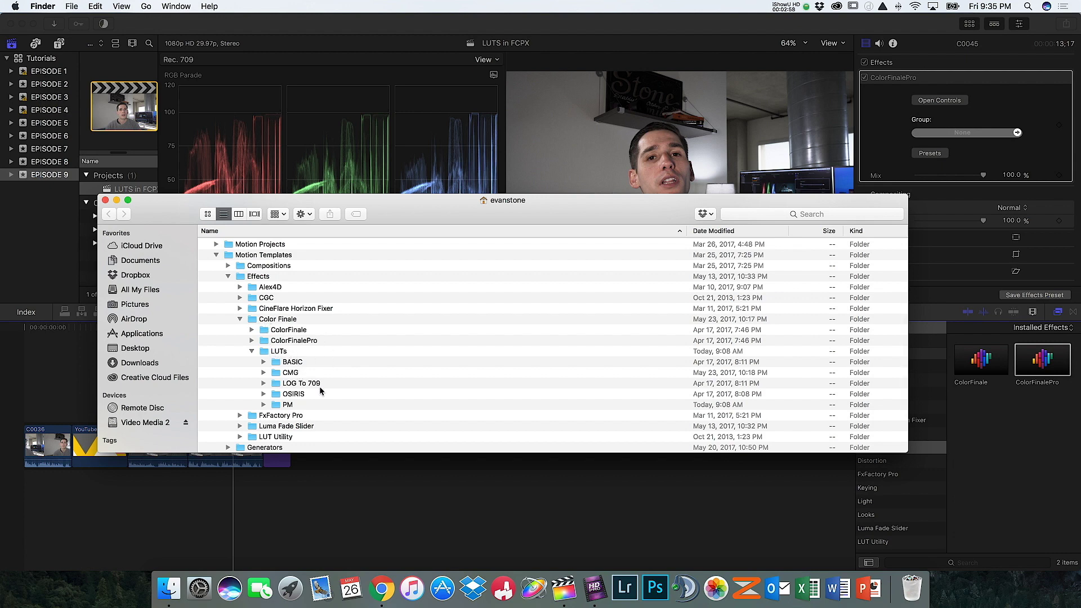
left_click(299, 405)
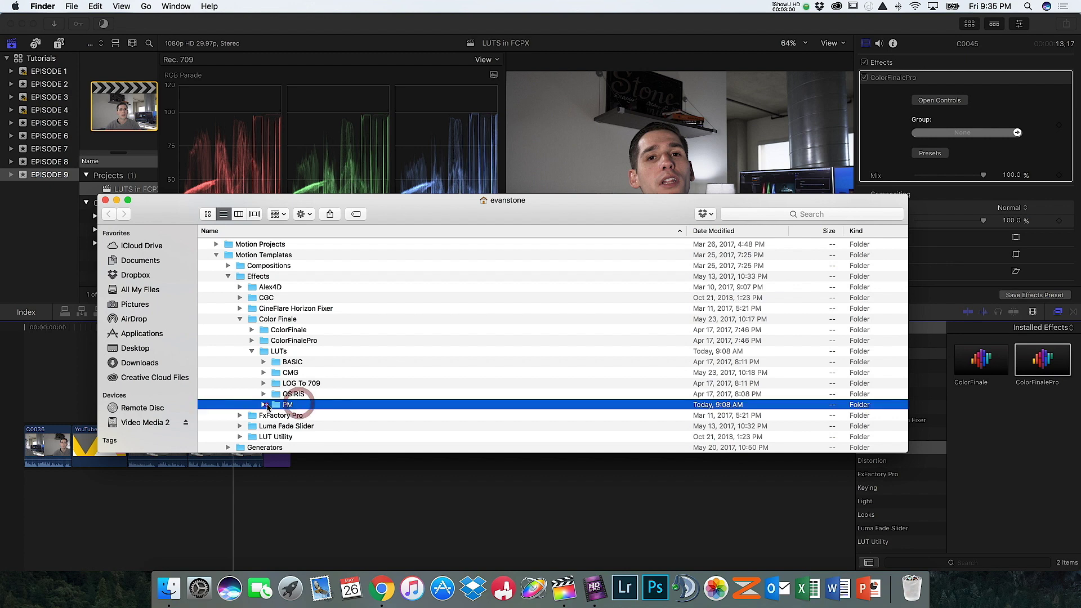
left_click(264, 405)
scroll(265, 403, "down", 5)
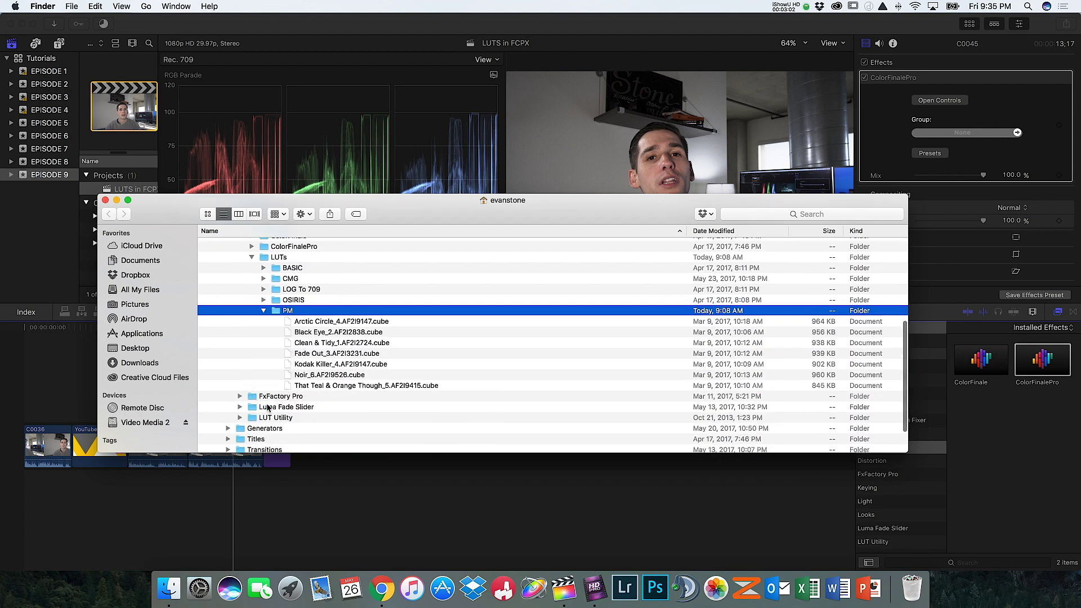
left_click(117, 201)
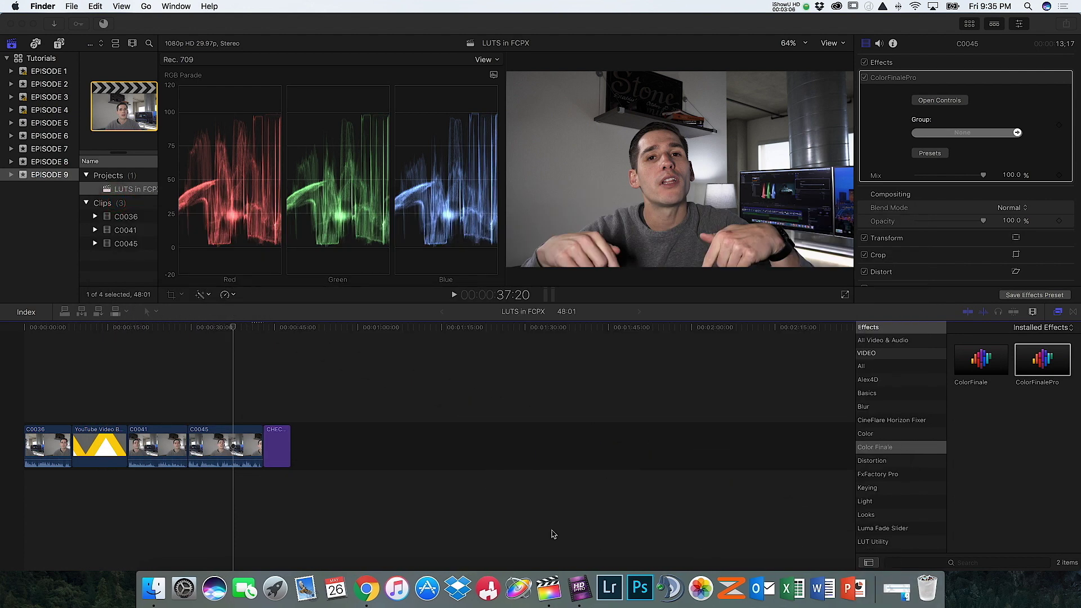
left_click(679, 390)
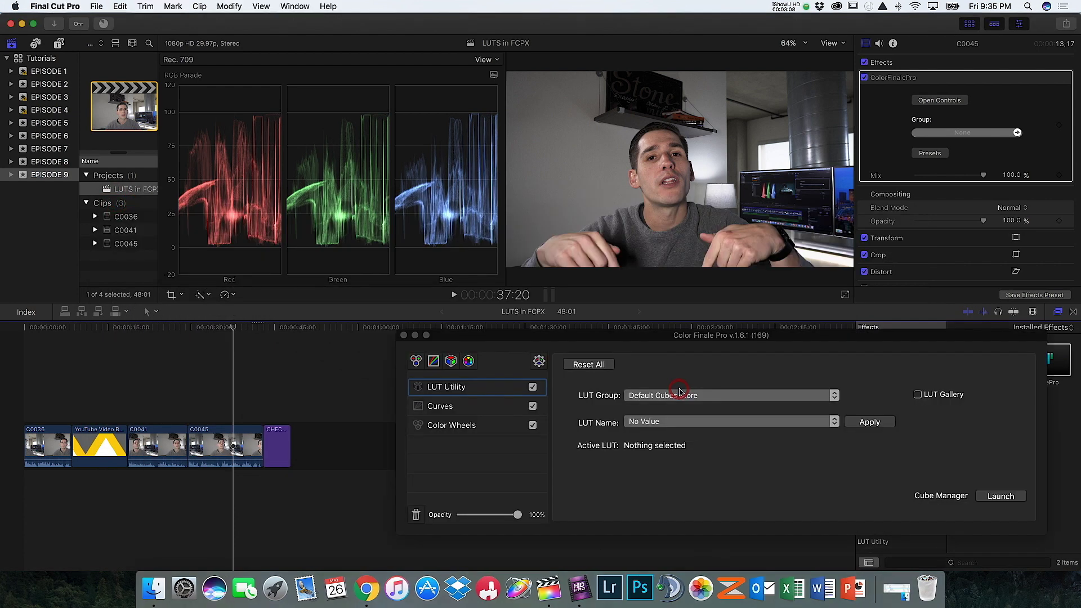
Apply the PM group's Kodak Killer_4 LUT at 70% opacity and close the Color Finale Pro window
left_click(696, 395)
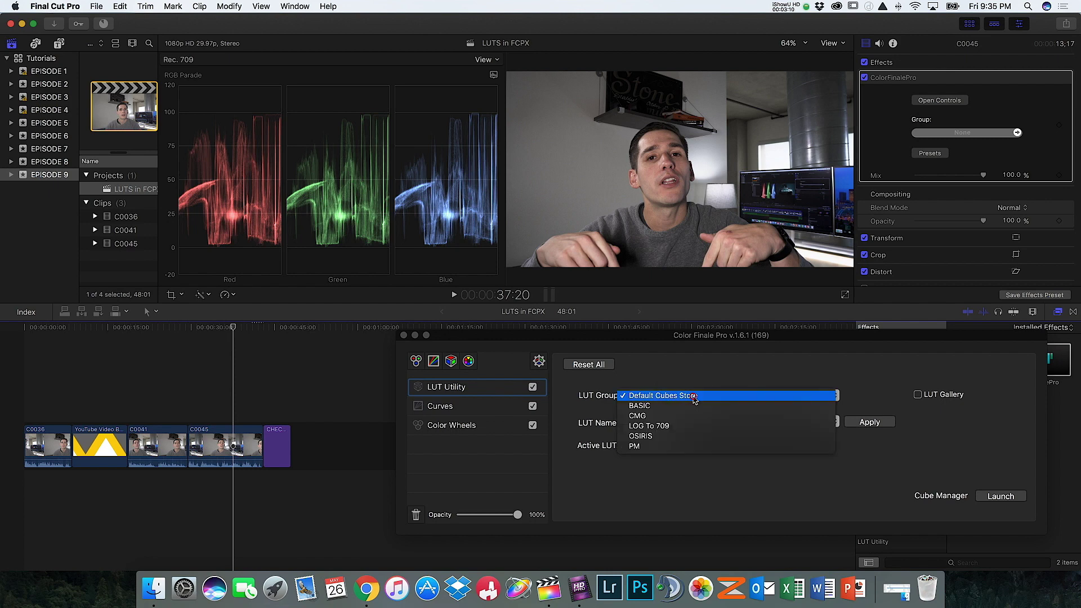
left_click(668, 446)
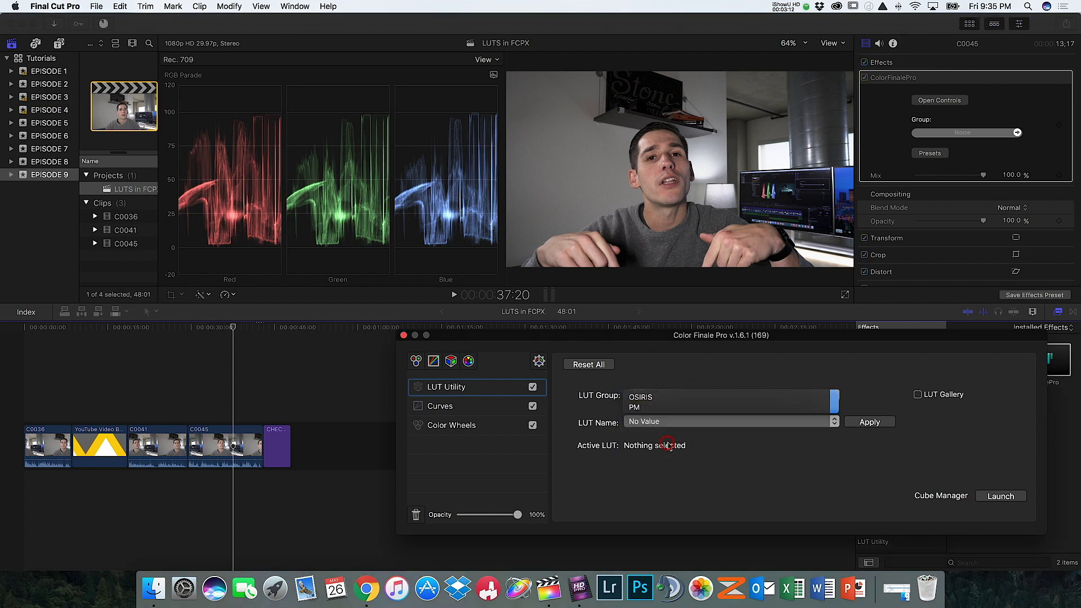
left_click(679, 423)
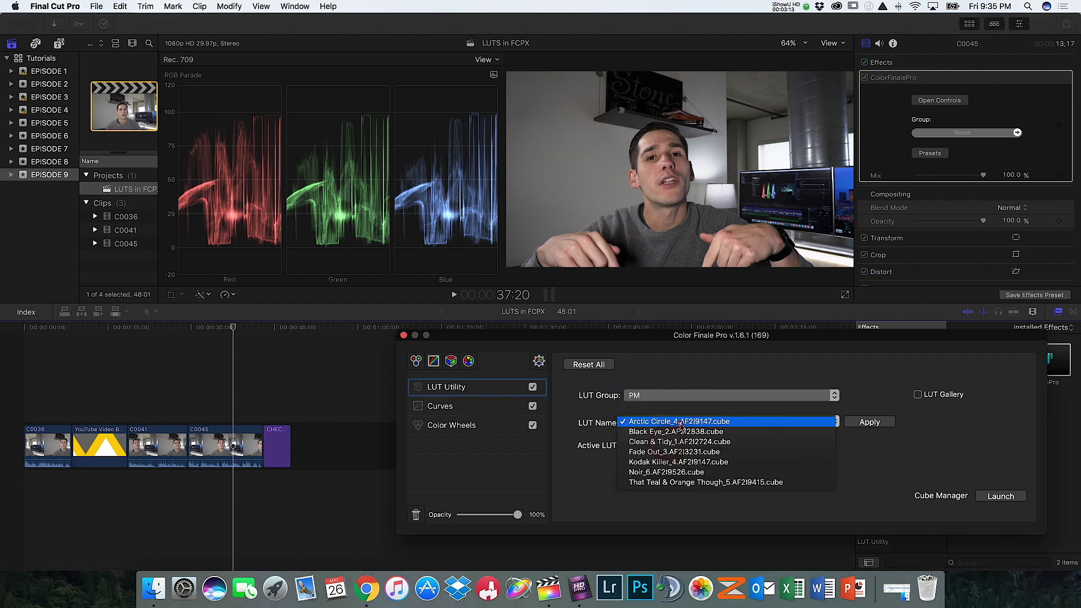
left_click(673, 461)
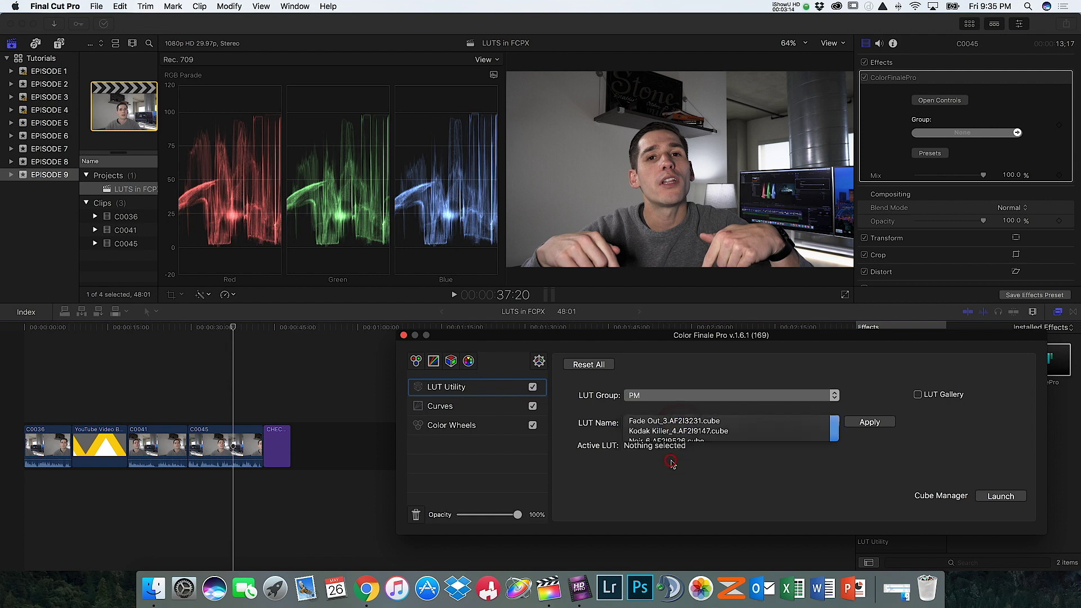
left_click(859, 424)
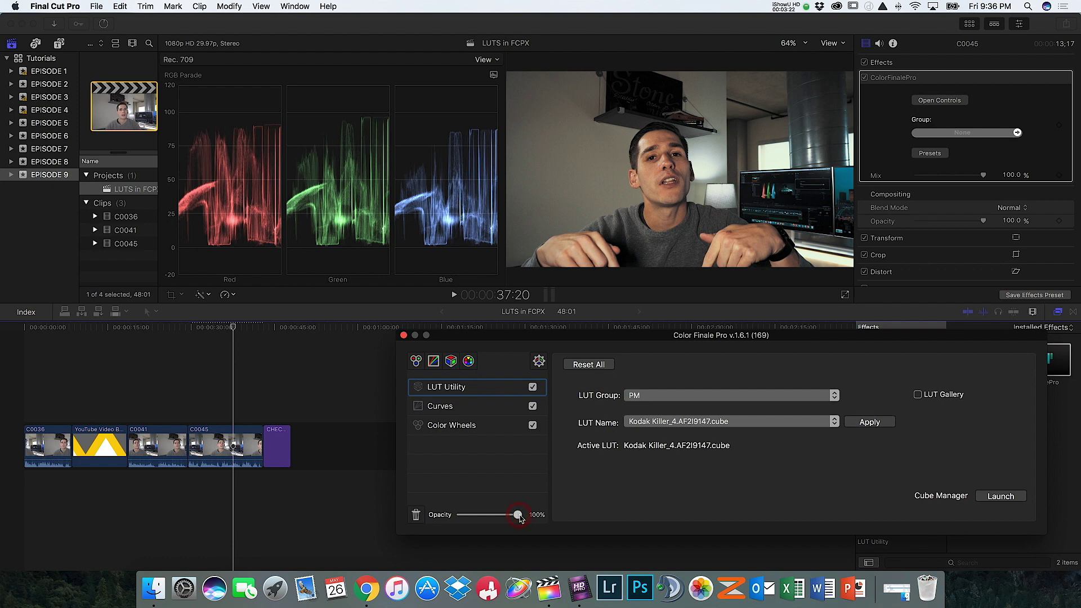
left_click_drag(520, 518, 506, 519)
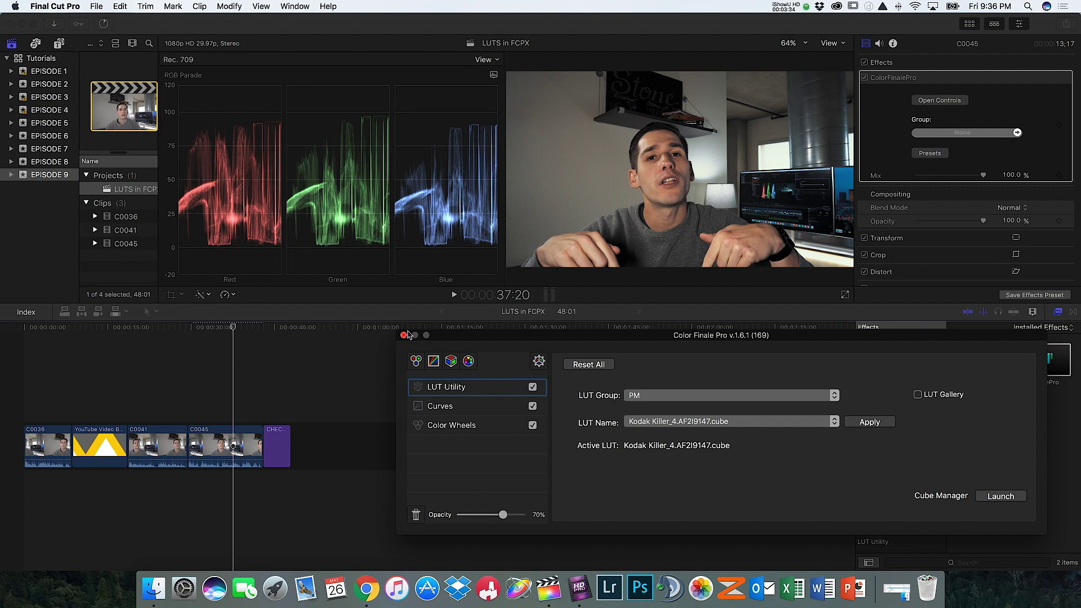
left_click(403, 335)
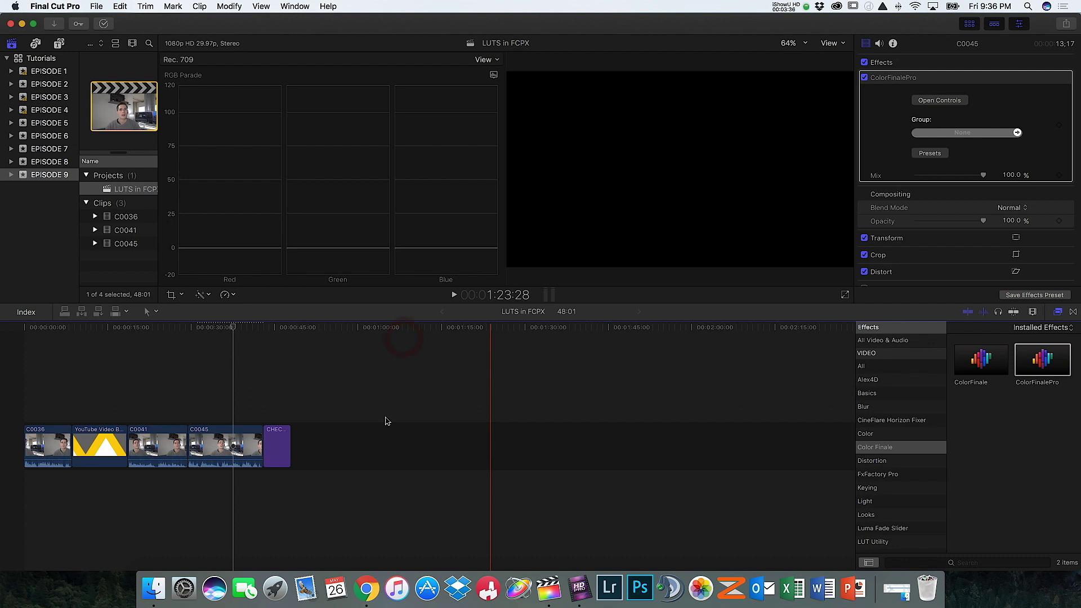
Select clip C0045 in the timeline and reopen its Color Finale Pro controls
left_click(234, 385)
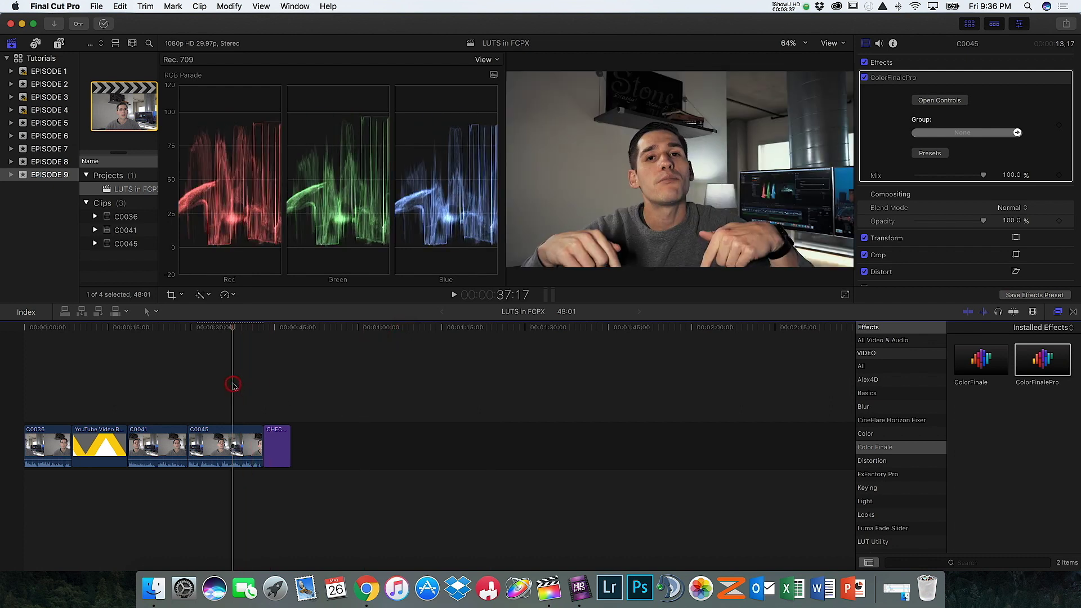
left_click(232, 434)
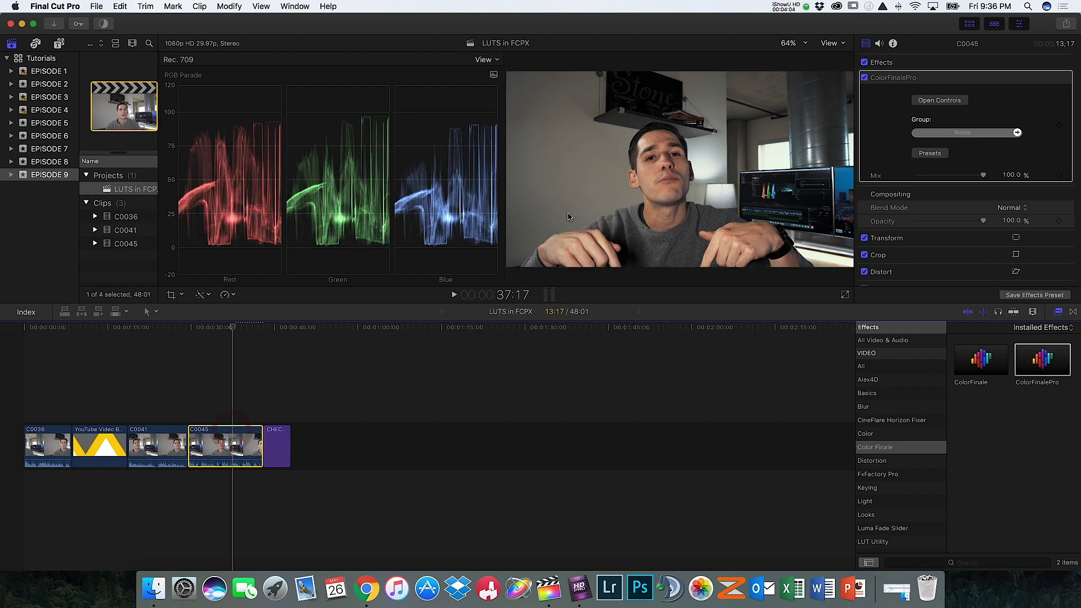
left_click(954, 101)
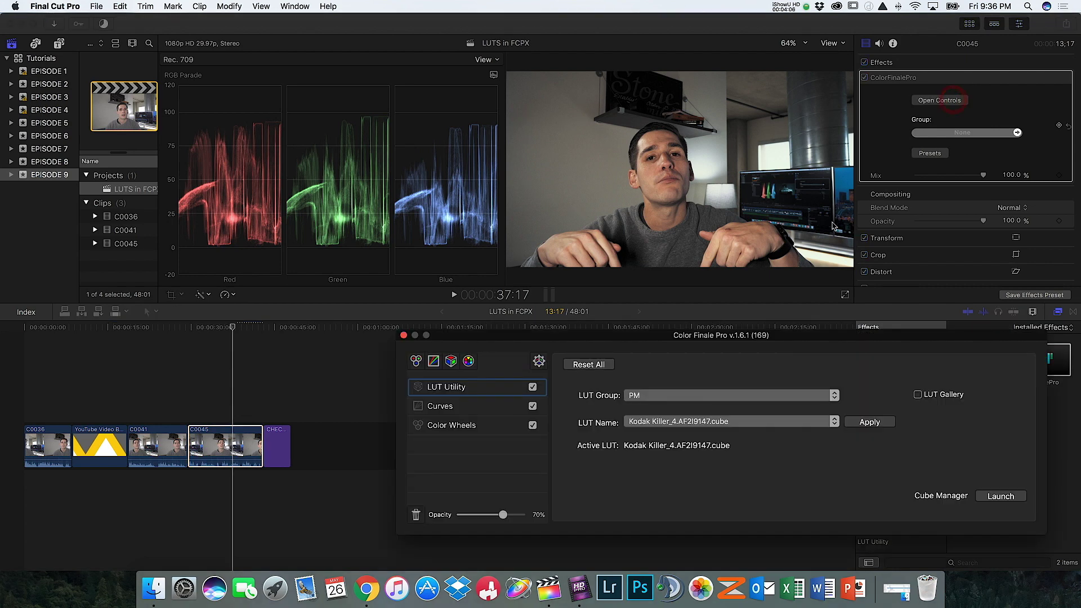
left_click(481, 428)
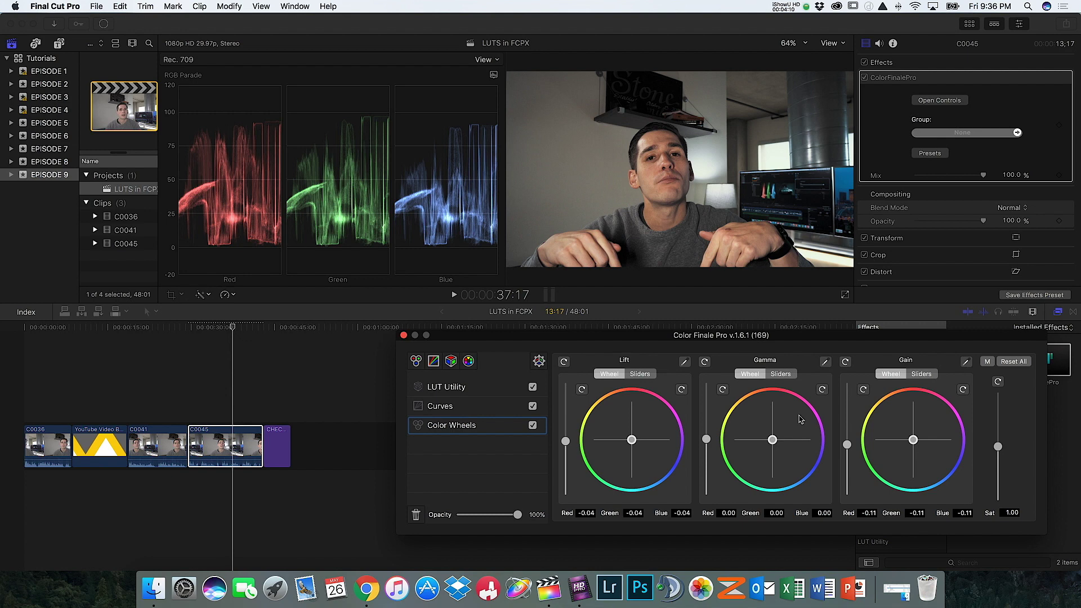
left_click(304, 152)
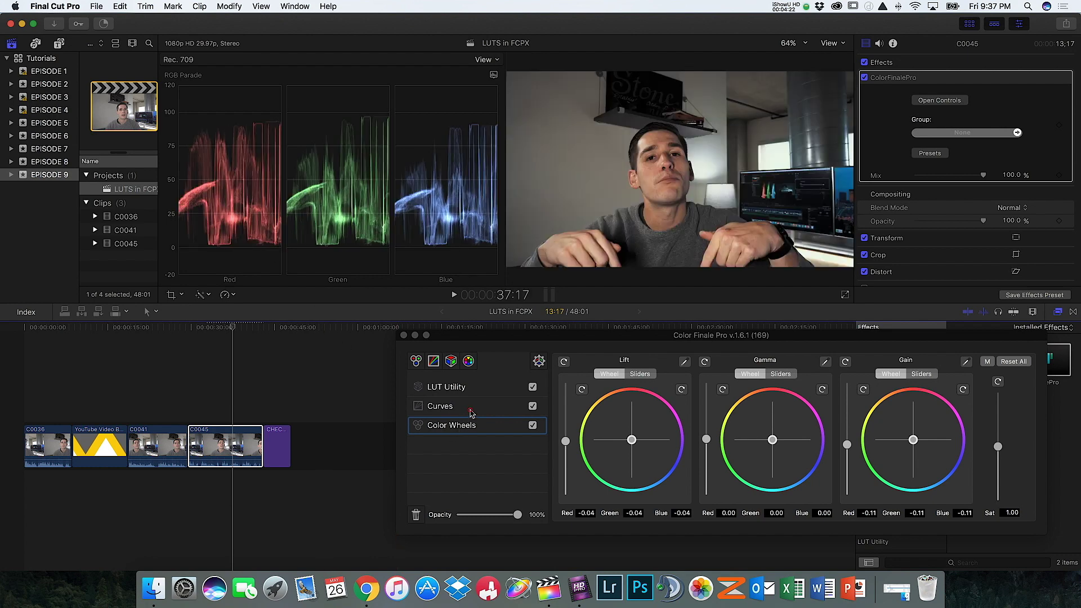
left_click(470, 411)
left_click(470, 411)
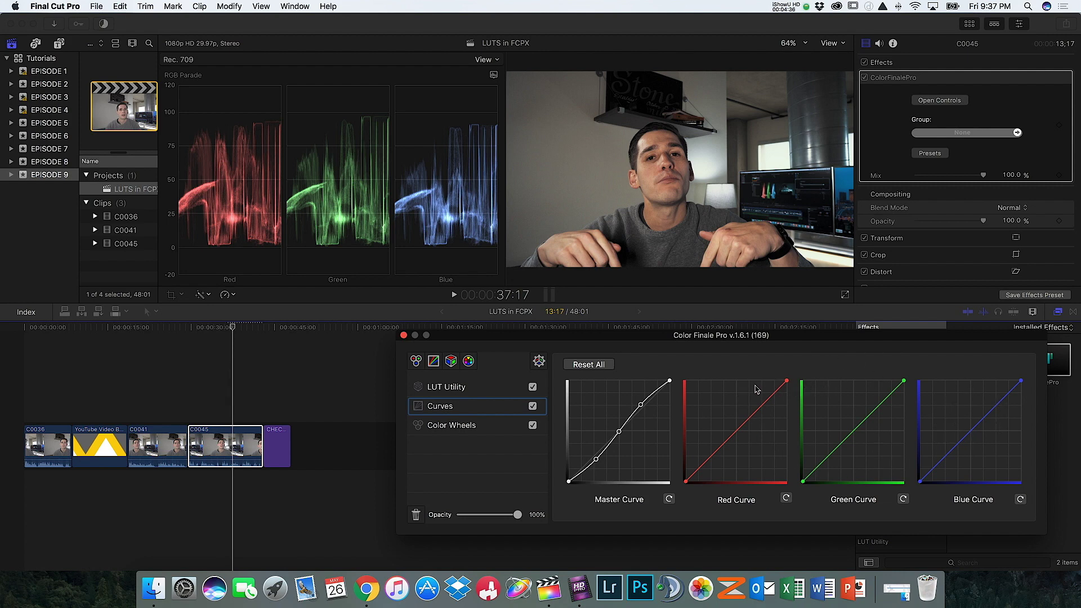
left_click(488, 390)
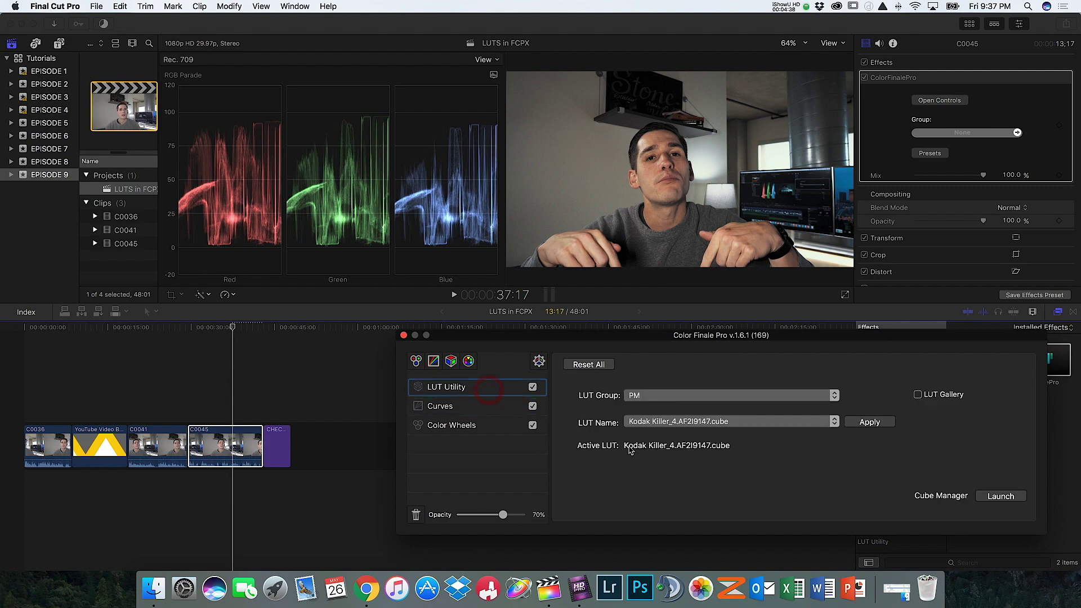